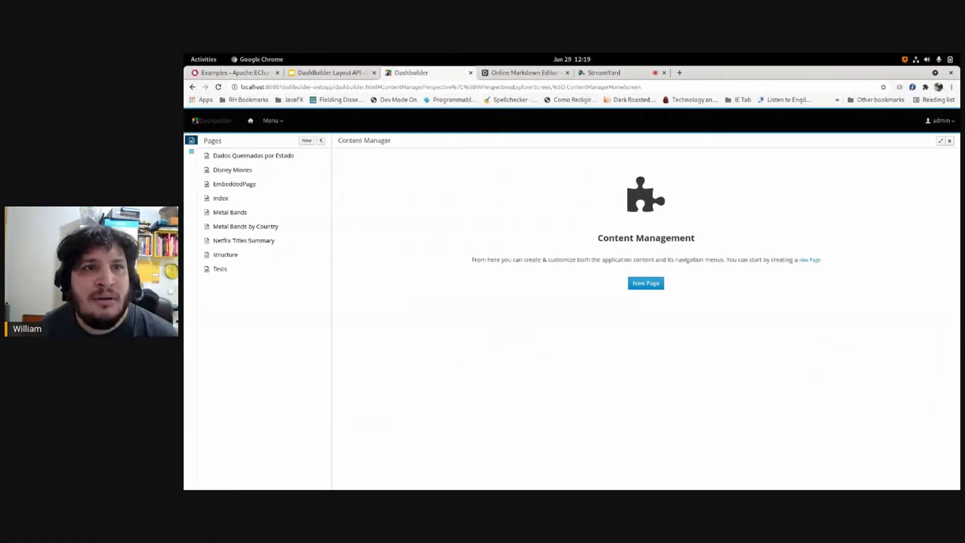
# - Create a new page named Live with the Fluid style
pyautogui.click(306, 140)
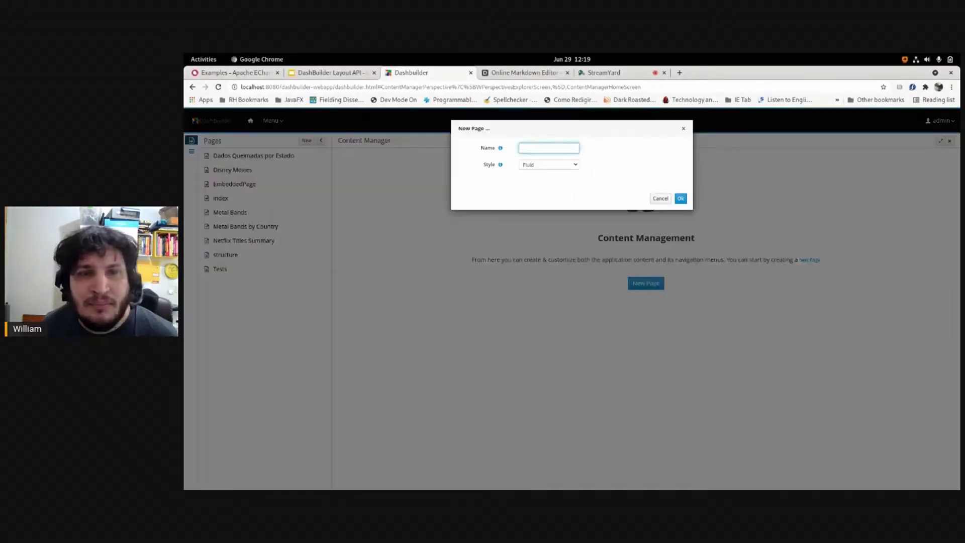
pyautogui.write('Live')
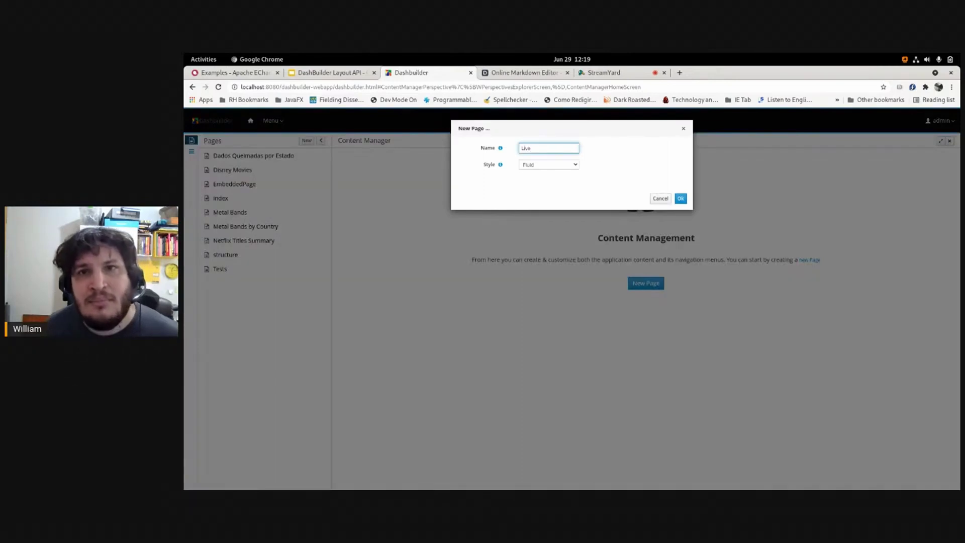
pyautogui.press('Return')
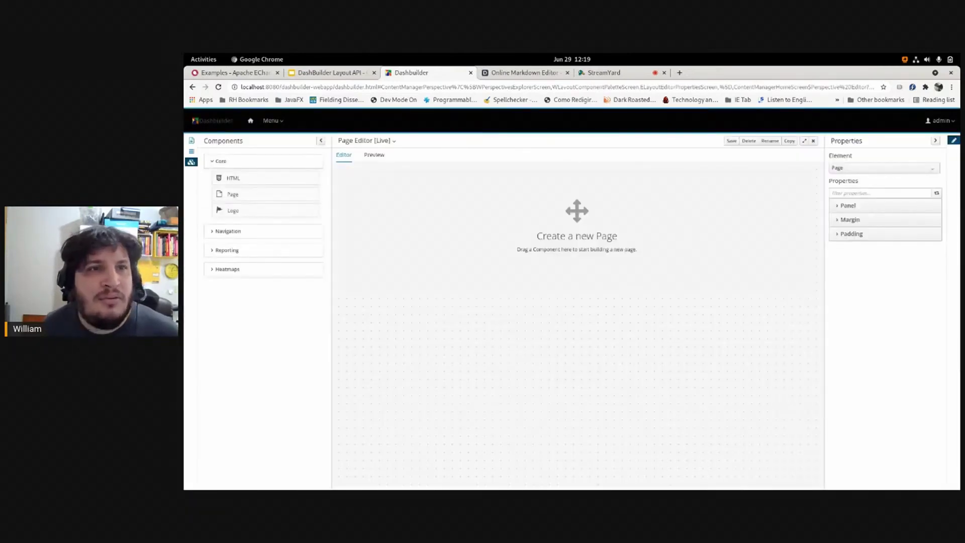
# - Add an HTML component to the empty page and replace its placeholder text with "Hello World!"
pyautogui.moveTo(233, 178); pyautogui.dragTo(573, 215)
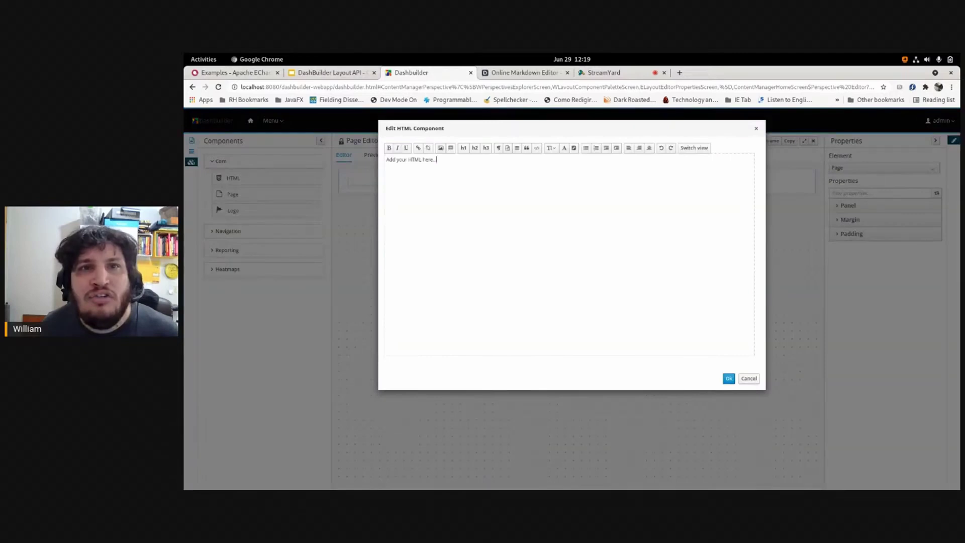
pyautogui.moveTo(437, 160); pyautogui.dragTo(386, 159)
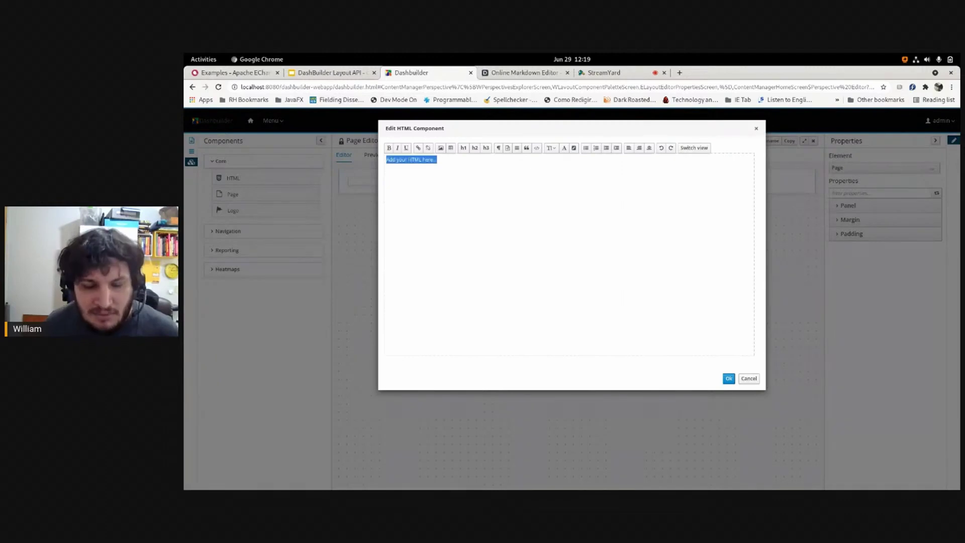
pyautogui.write('Hello World')
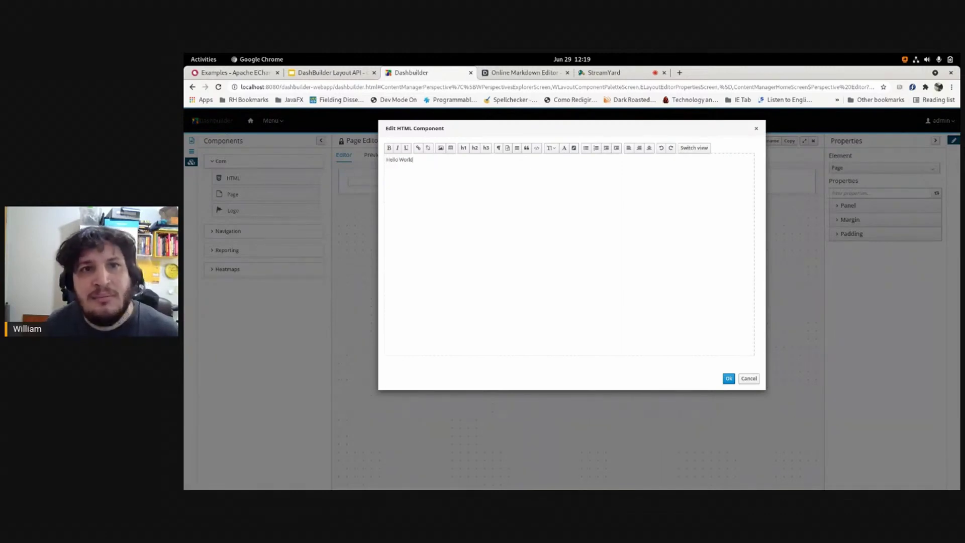
# - Enlarge the "Hello World!" text, make it bold, and apply the HTML component's changes
pyautogui.hotkey('ctrl', 'a')
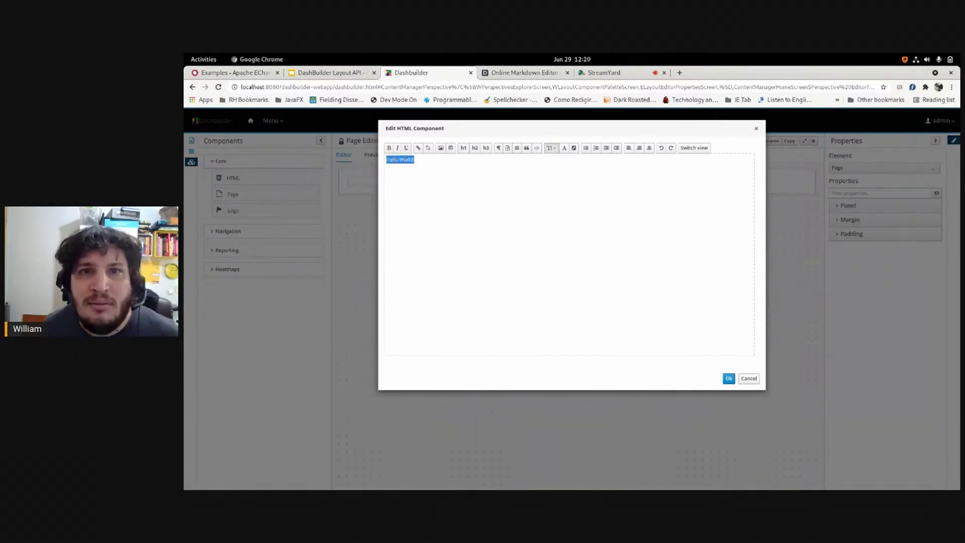
pyautogui.click(550, 148)
pyautogui.click(574, 215)
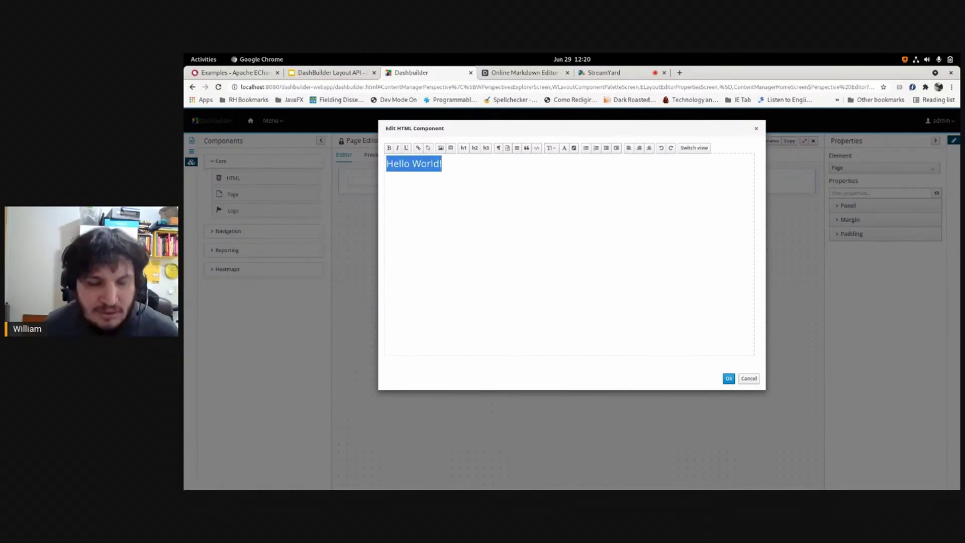
pyautogui.hotkey('ctrl', 'b')
pyautogui.click(445, 164)
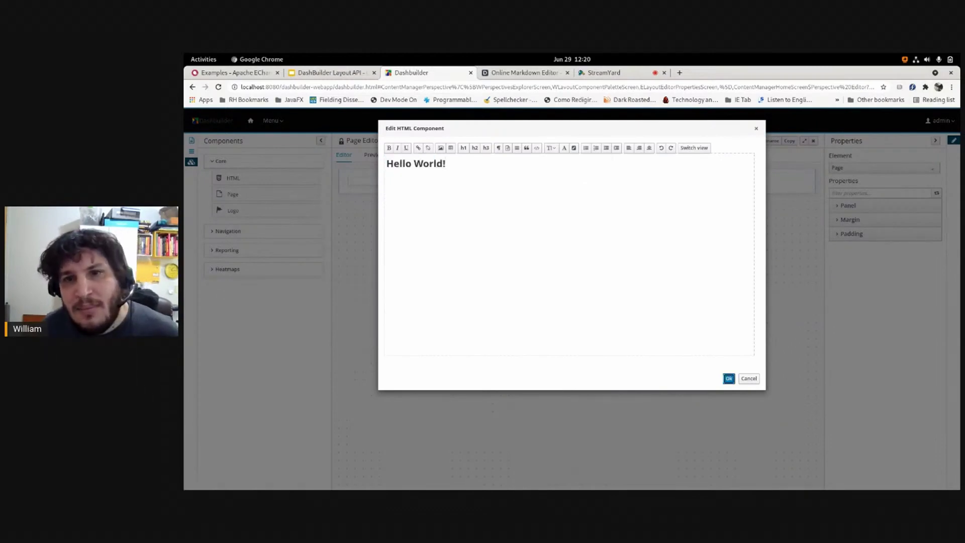
pyautogui.click(729, 378)
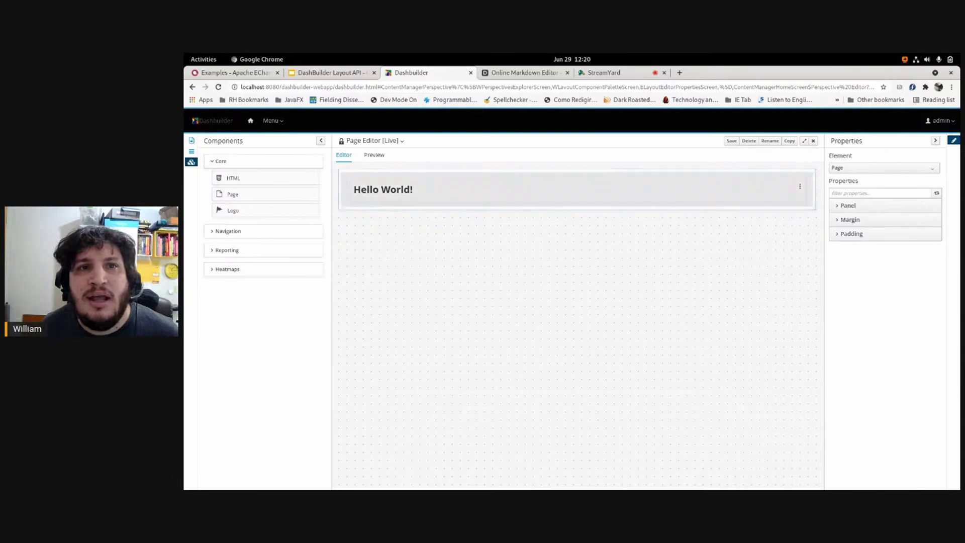
# - Preview the page, return to editing, and open the Panel properties of the "Hello World!" component
pyautogui.click(374, 155)
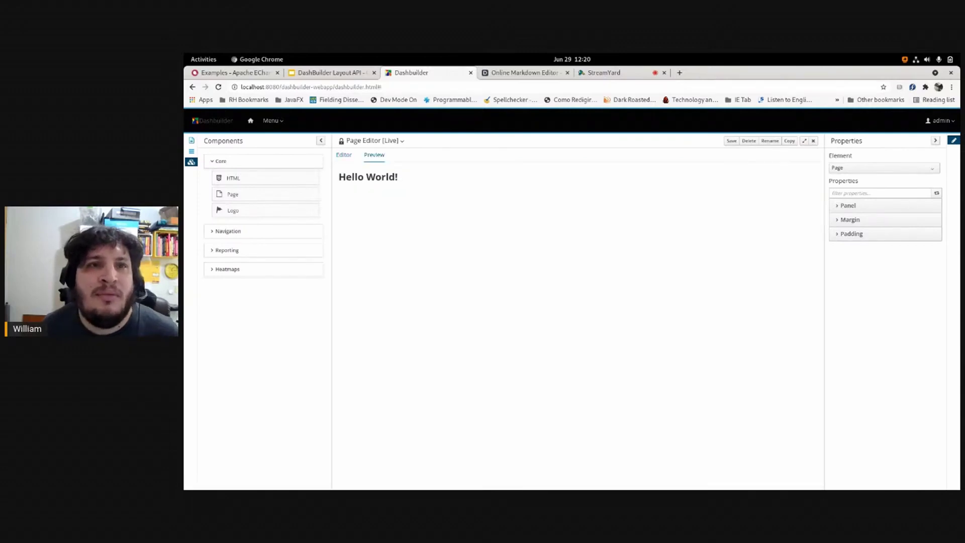
pyautogui.click(344, 155)
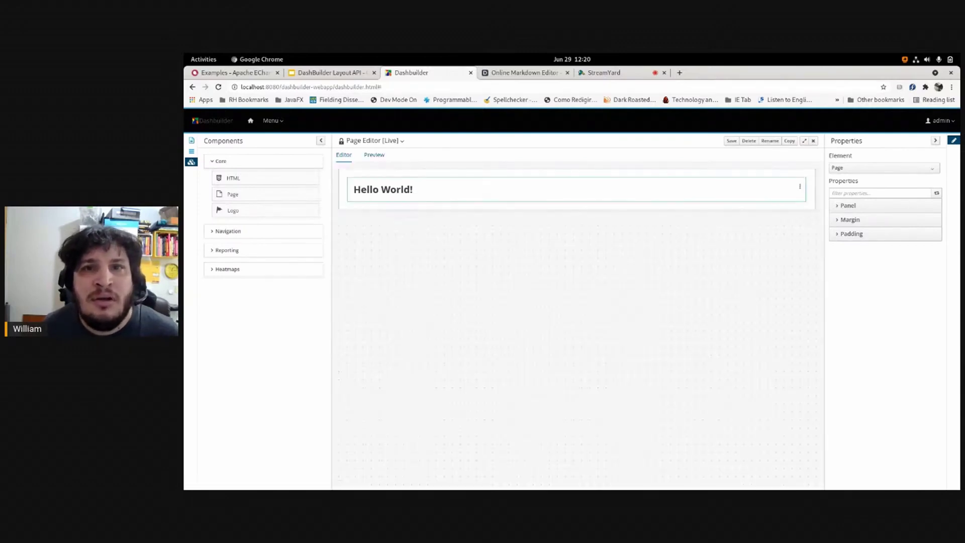
pyautogui.click(576, 189)
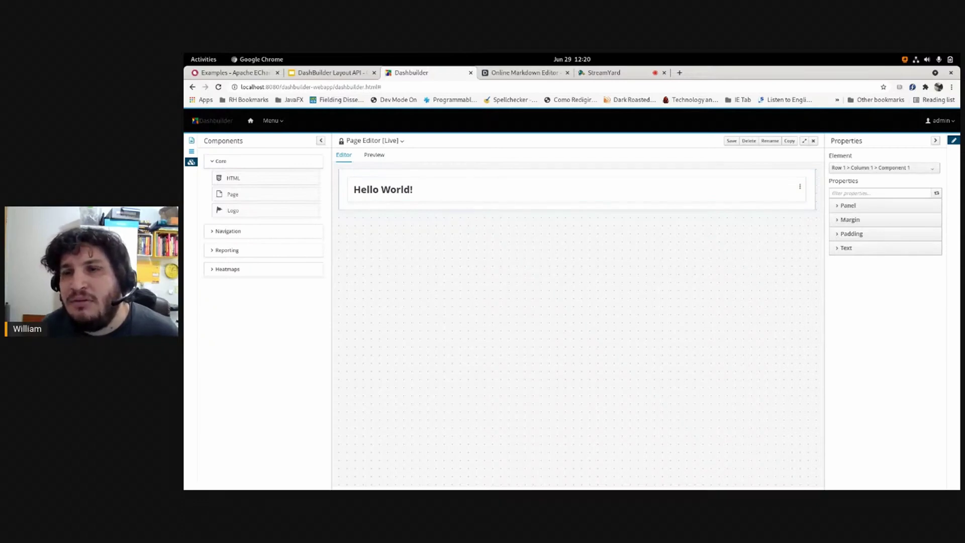
pyautogui.click(848, 205)
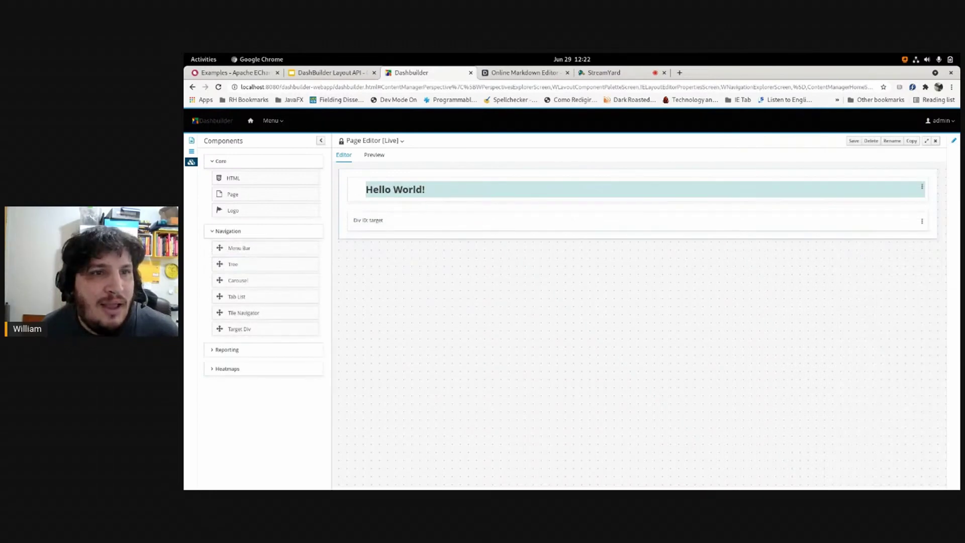
# - Add a Tab List between the heading and the target div, using navigation group Hello>New Group and target div "target"
pyautogui.moveTo(236, 297); pyautogui.dragTo(389, 216)
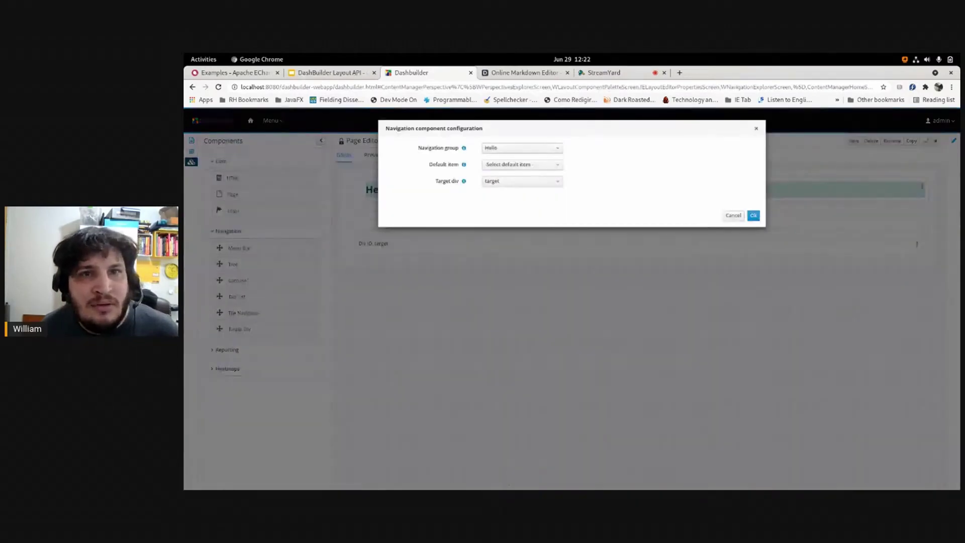
pyautogui.click(522, 148)
pyautogui.click(522, 189)
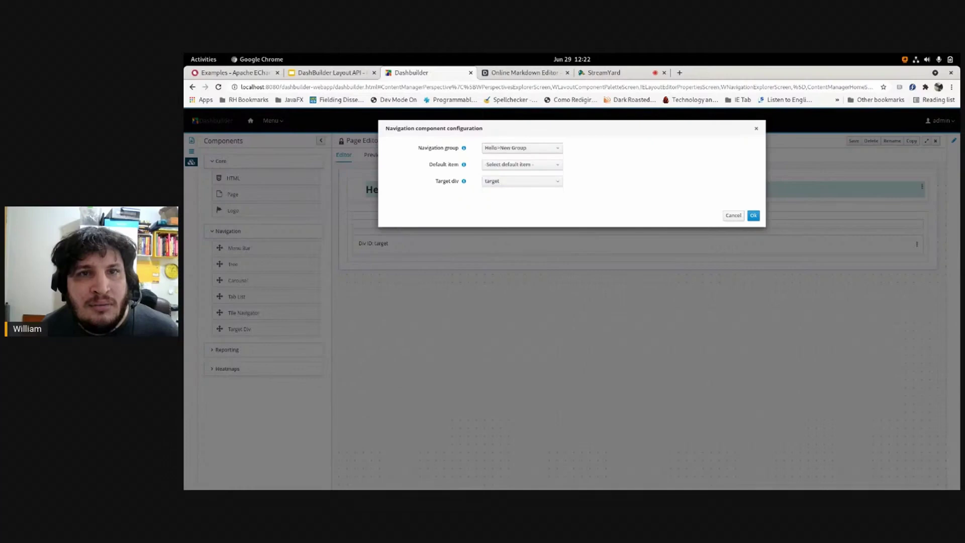
pyautogui.click(521, 164)
pyautogui.click(521, 165)
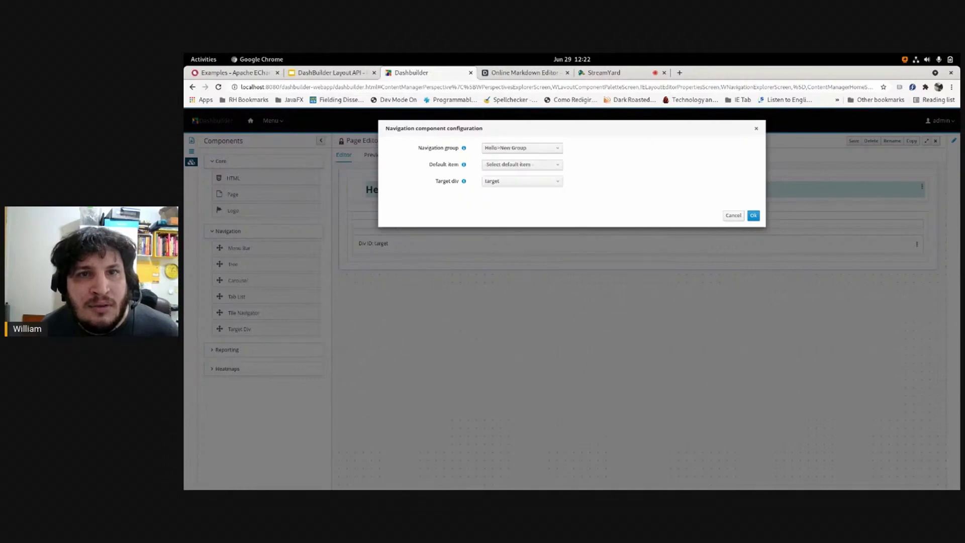
pyautogui.click(522, 164)
pyautogui.click(522, 187)
pyautogui.click(753, 215)
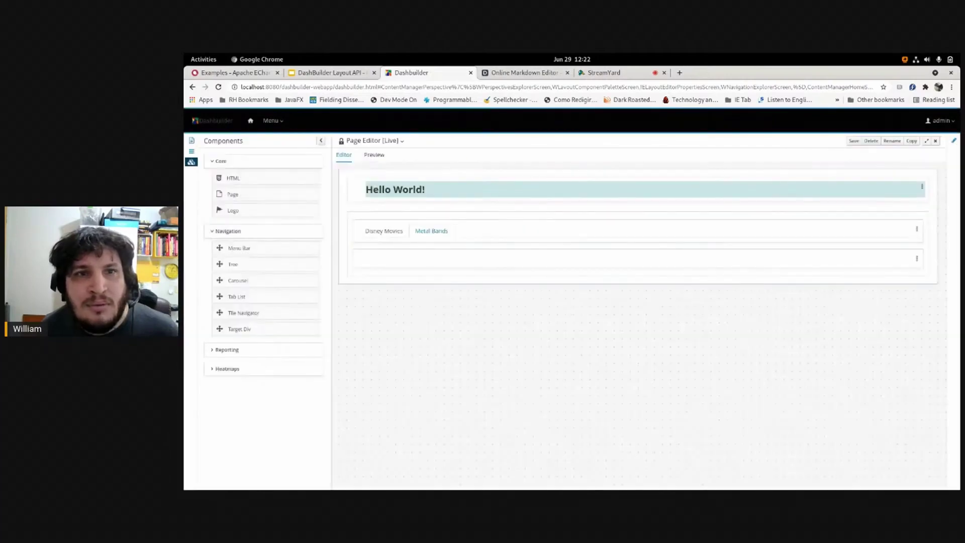
# - Test switching between the Disney Movies and Metal Bands tabs, and save the page without a comment
pyautogui.click(383, 231)
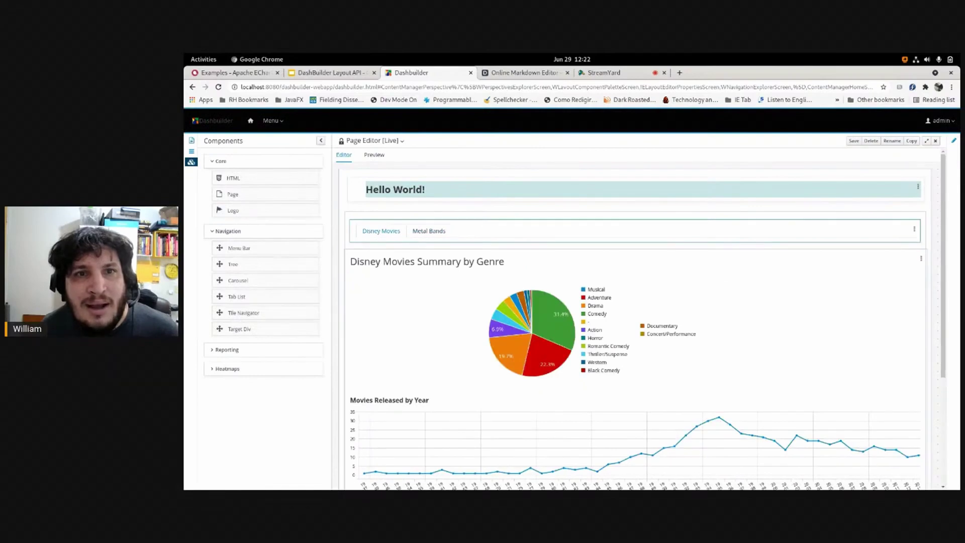
pyautogui.click(429, 231)
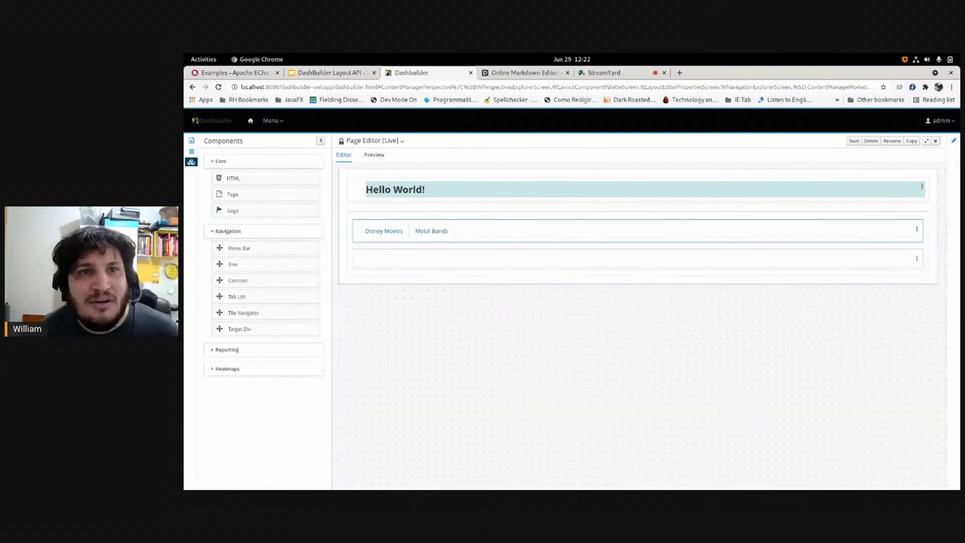
pyautogui.click(383, 230)
pyautogui.scroll(-3, 635, 321)
pyautogui.scroll(3, 635, 322)
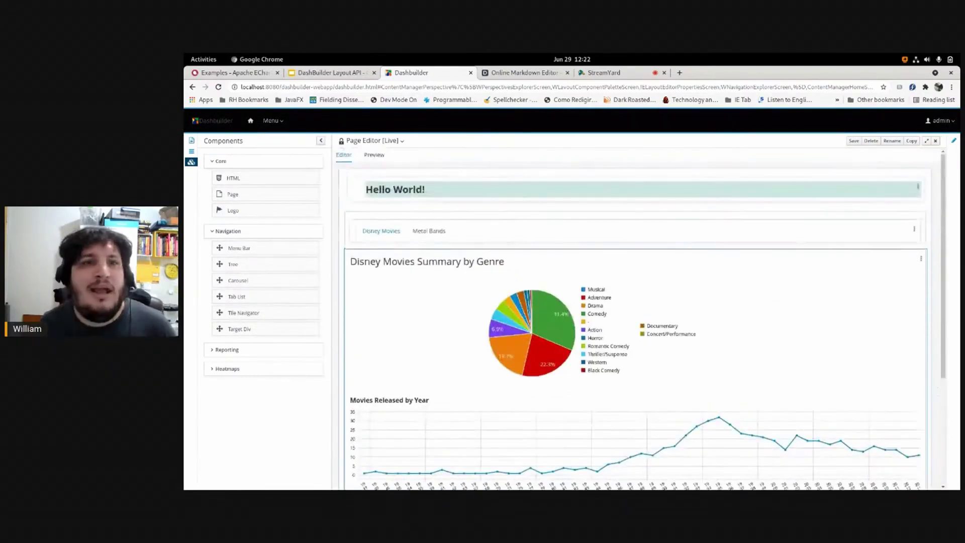
pyautogui.click(853, 141)
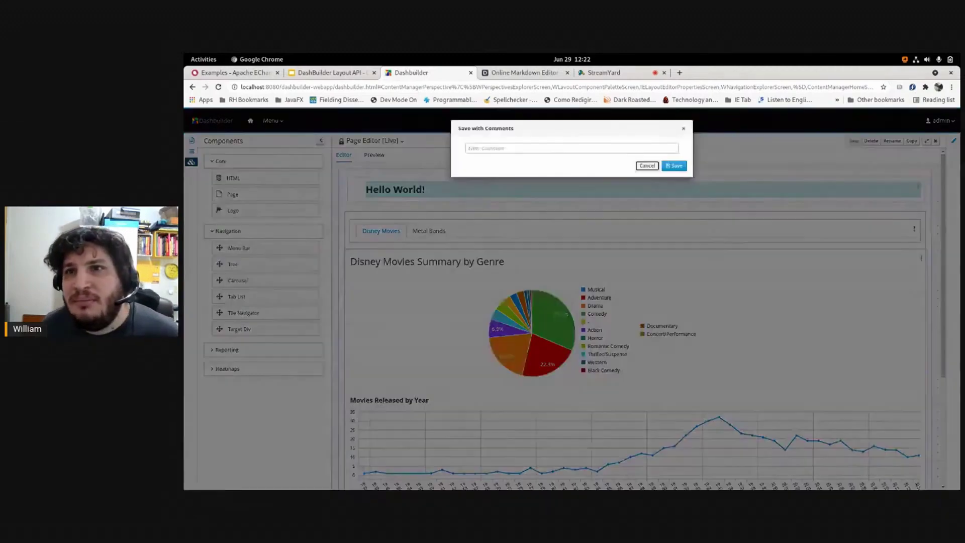
pyautogui.click(674, 165)
# - Remove the Tab List and the target div from the page, keeping only the "Hello World!" heading
pyautogui.click(914, 229)
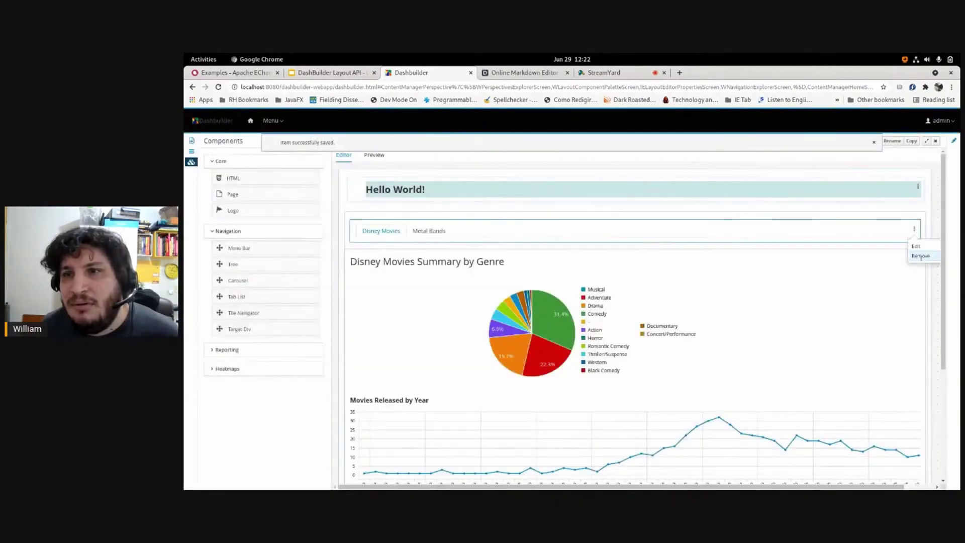
pyautogui.click(922, 255)
pyautogui.click(922, 221)
pyautogui.click(927, 248)
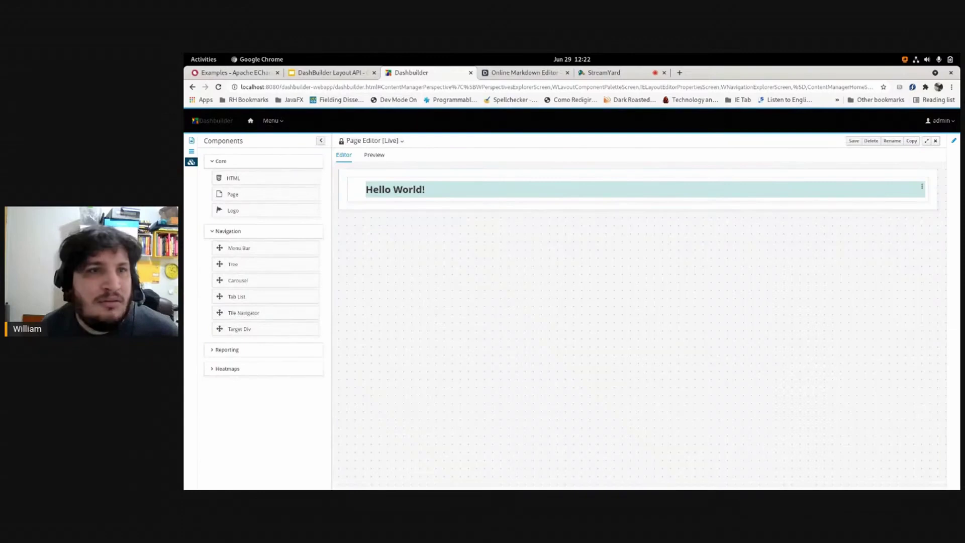
# - Add a Bar reporting component below the "Hello World!" heading and choose the vertical grouped bar type
pyautogui.click(228, 230)
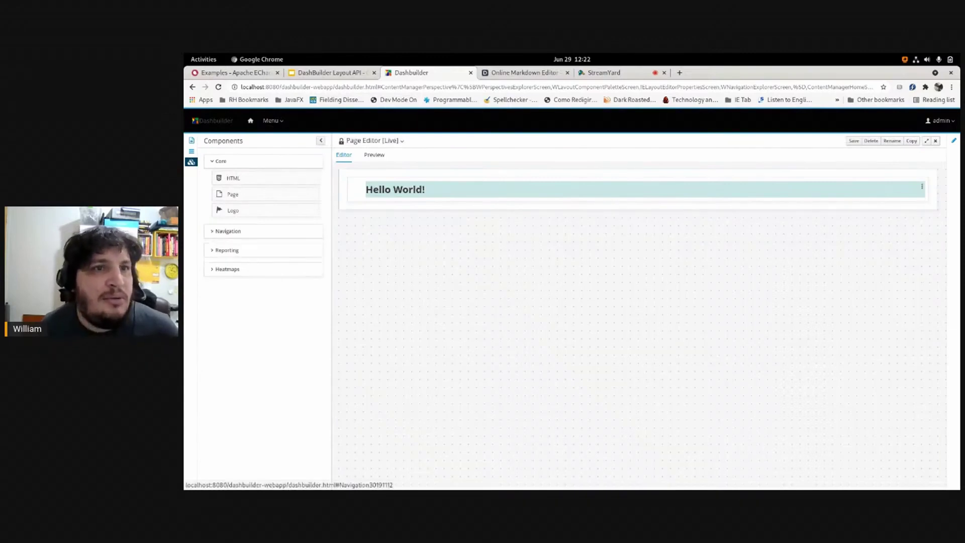
pyautogui.click(226, 250)
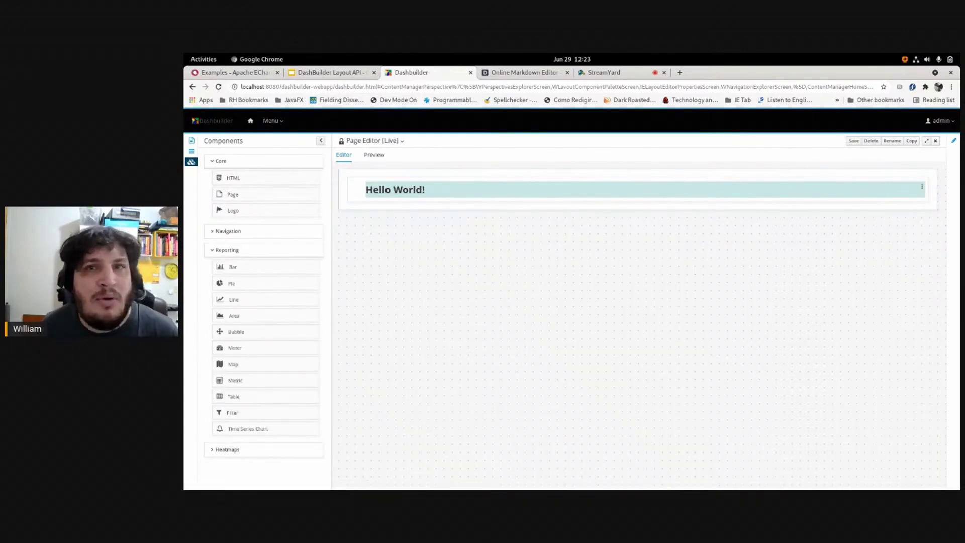
pyautogui.moveTo(231, 267); pyautogui.dragTo(385, 209)
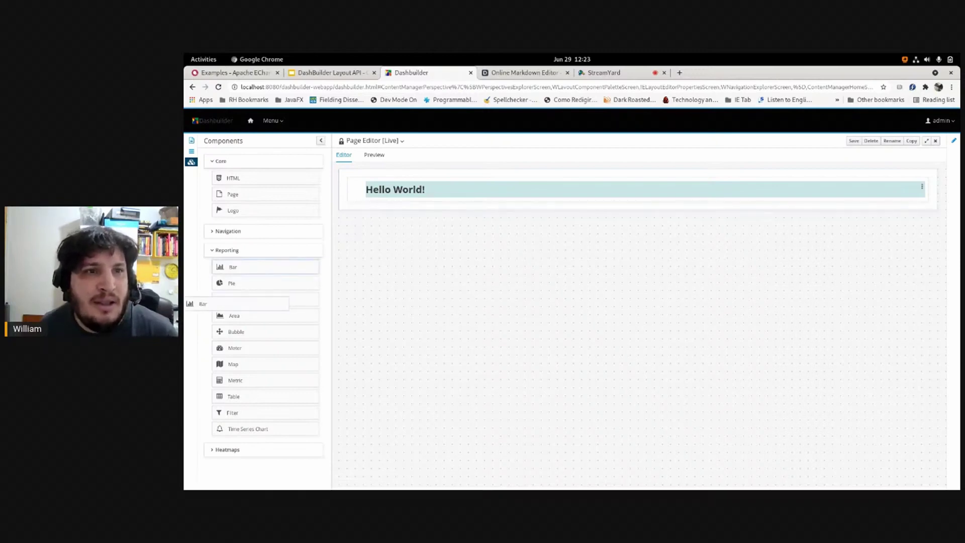
pyautogui.moveTo(236, 304); pyautogui.dragTo(383, 208)
pyautogui.click(407, 237)
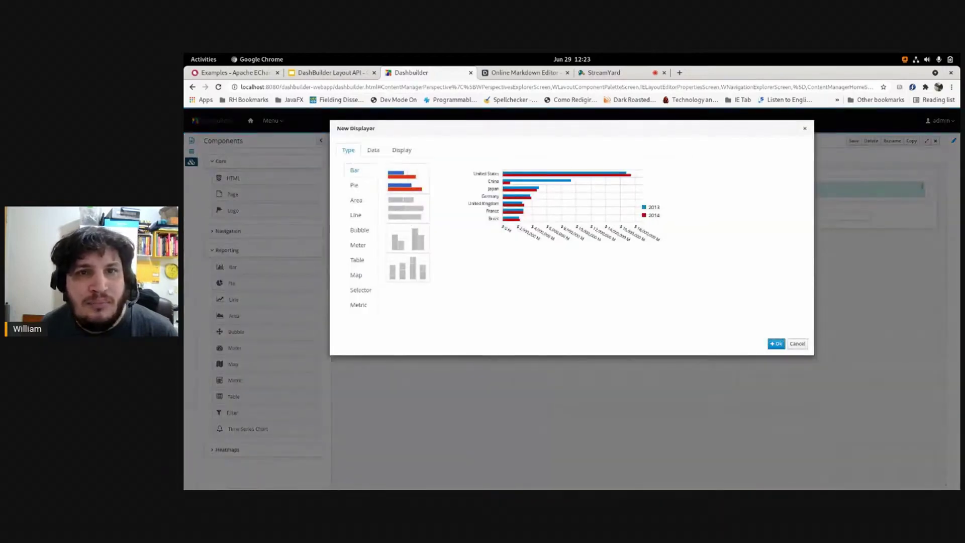
# - Set the chart's data set to Disney Movies and its categories to genre
pyautogui.click(372, 149)
pyautogui.click(385, 194)
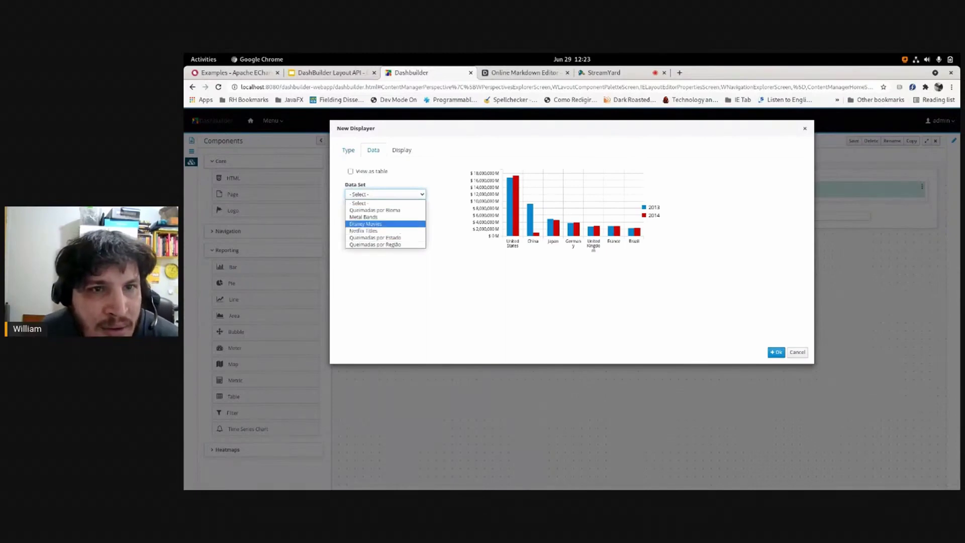
pyautogui.click(365, 224)
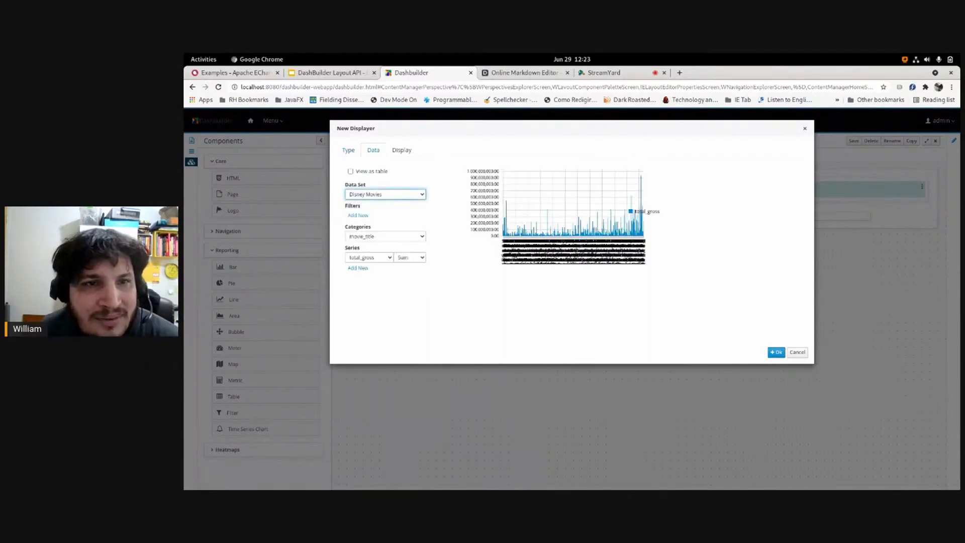
pyautogui.click(385, 236)
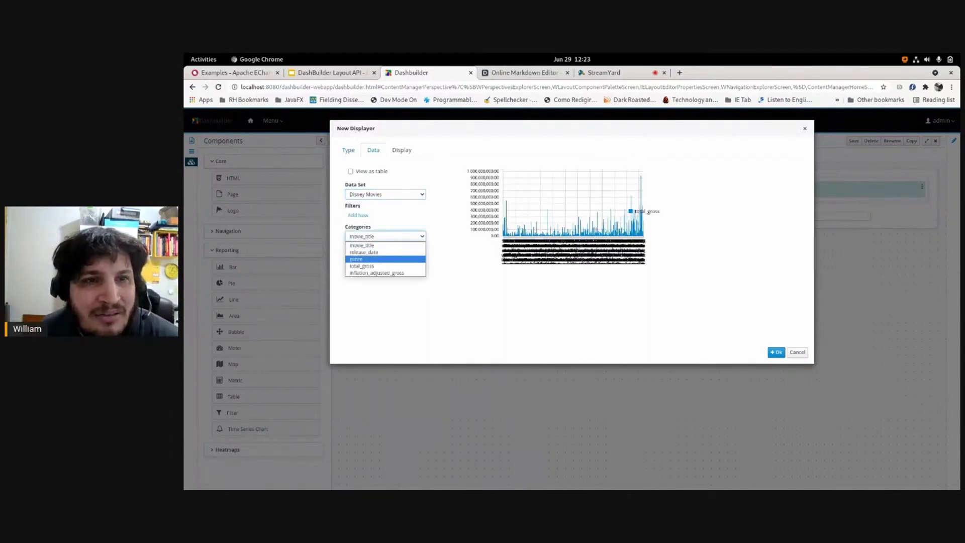
pyautogui.click(372, 259)
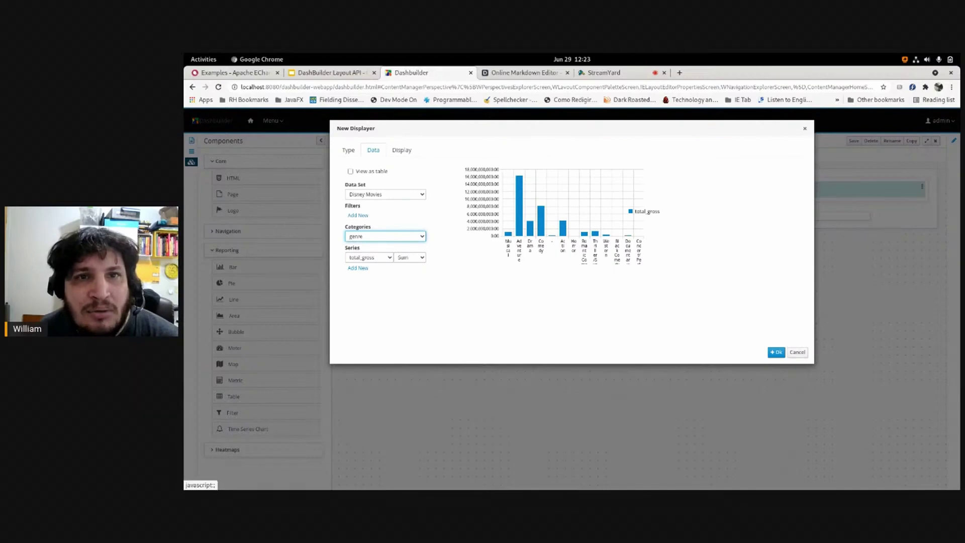
pyautogui.moveTo(542, 223)
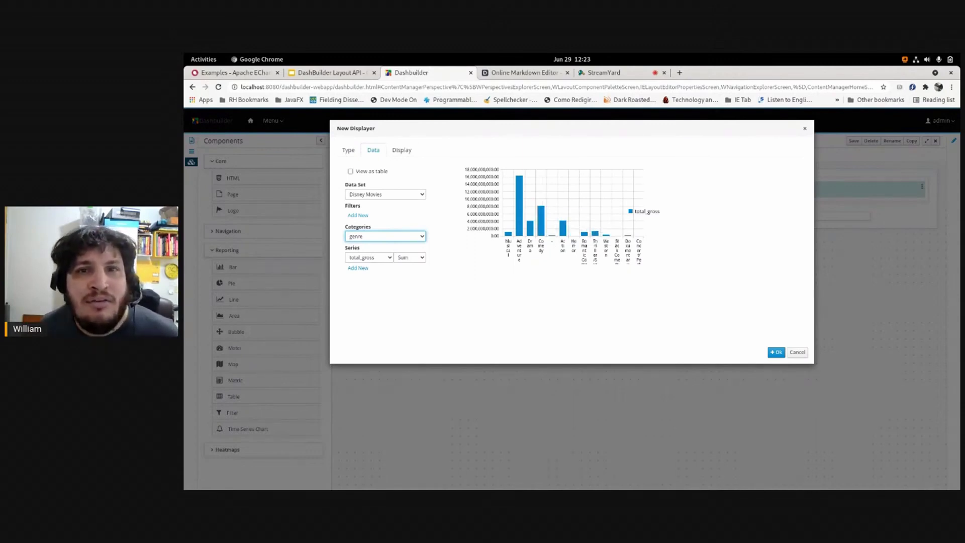
# - Set the bar chart's width to 800 in its display settings
pyautogui.click(401, 150)
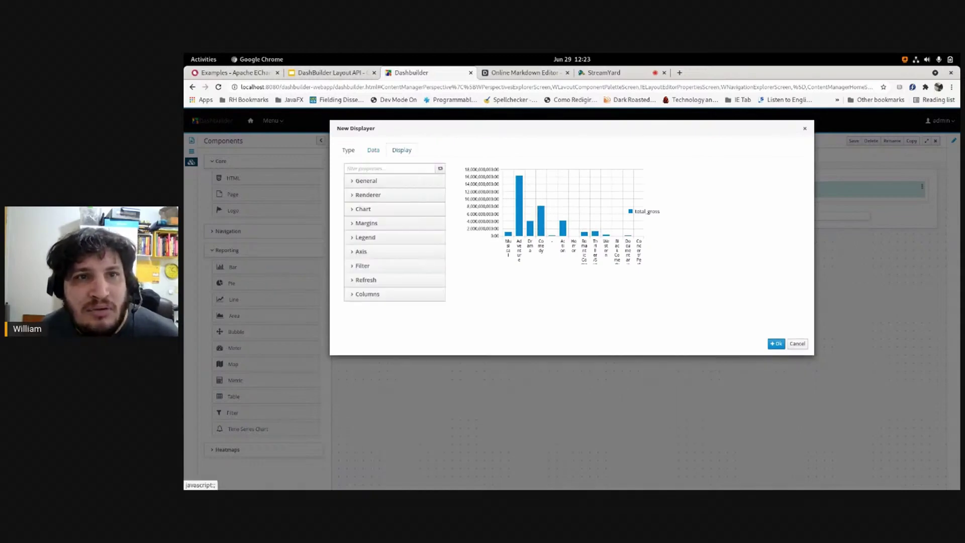
pyautogui.click(365, 181)
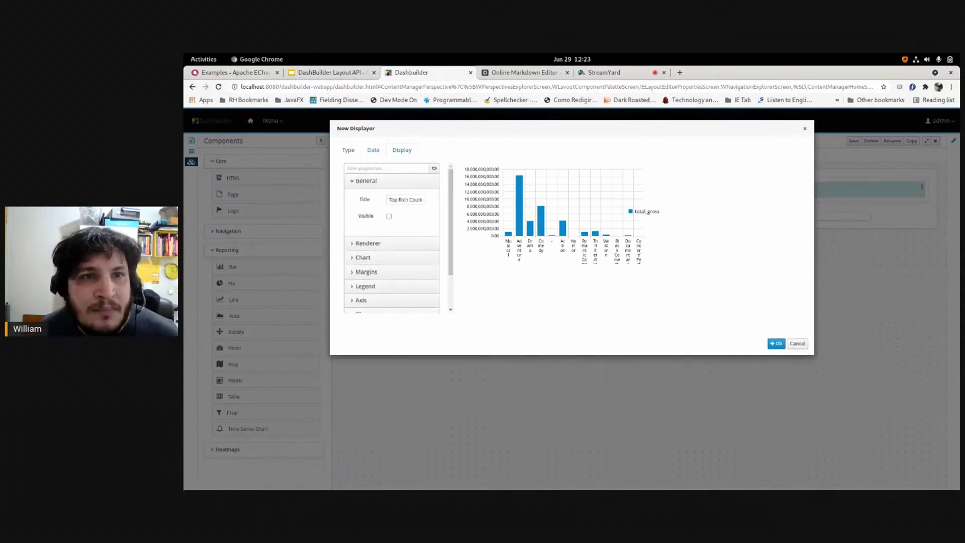
pyautogui.click(366, 180)
pyautogui.click(362, 208)
pyautogui.doubleClick(393, 251)
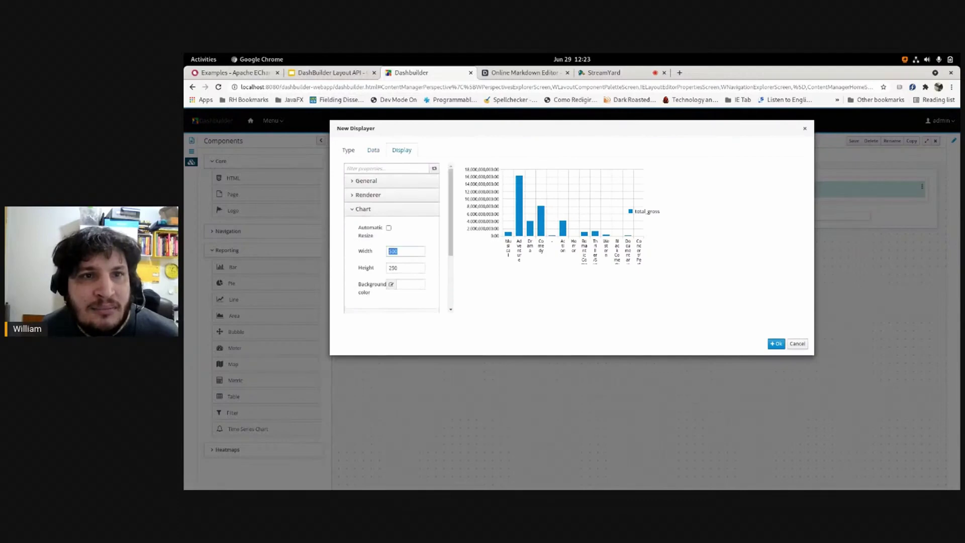
pyautogui.write('1')
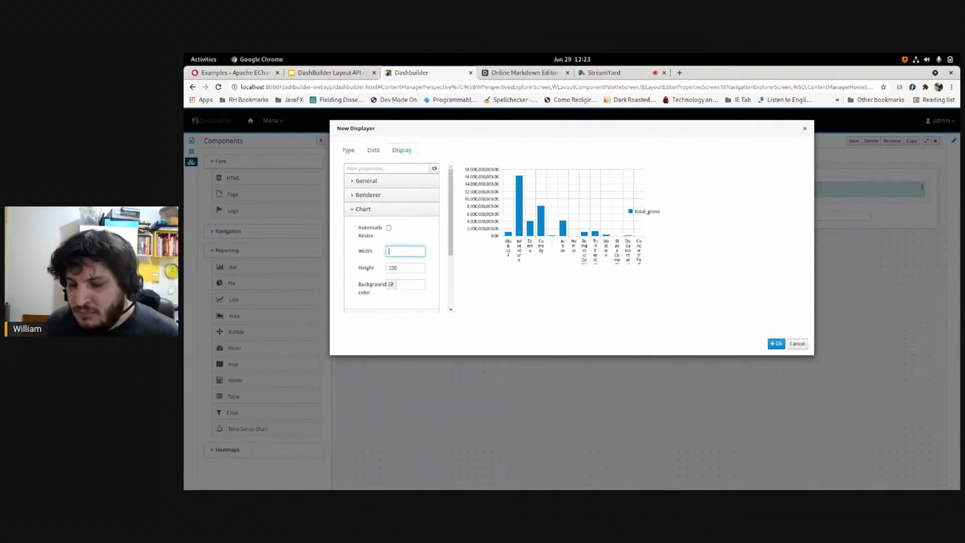
pyautogui.write('800')
pyautogui.press('Tab')
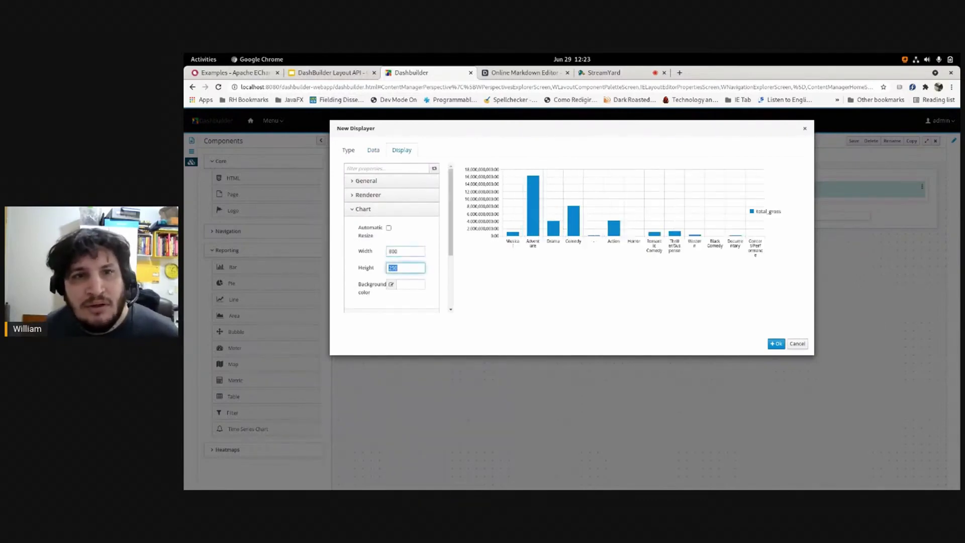
# - Increase the bar chart's width to 900
pyautogui.hotkey('shift', 'Tab')
pyautogui.press('Left')
pyautogui.press('Delete')
pyautogui.write('9')
pyautogui.press('Tab')
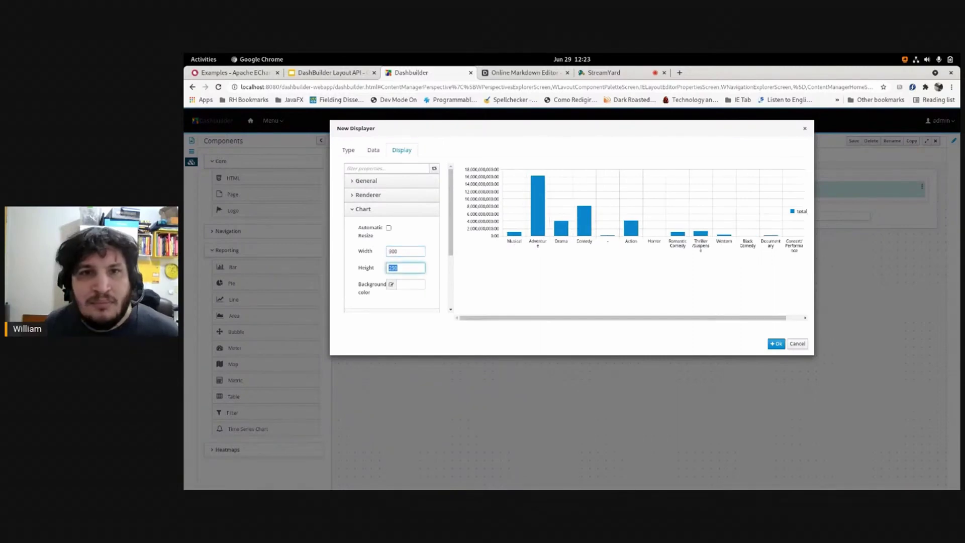
# - Change the chart's data series to movie_title so it counts the movies in each genre
pyautogui.click(373, 150)
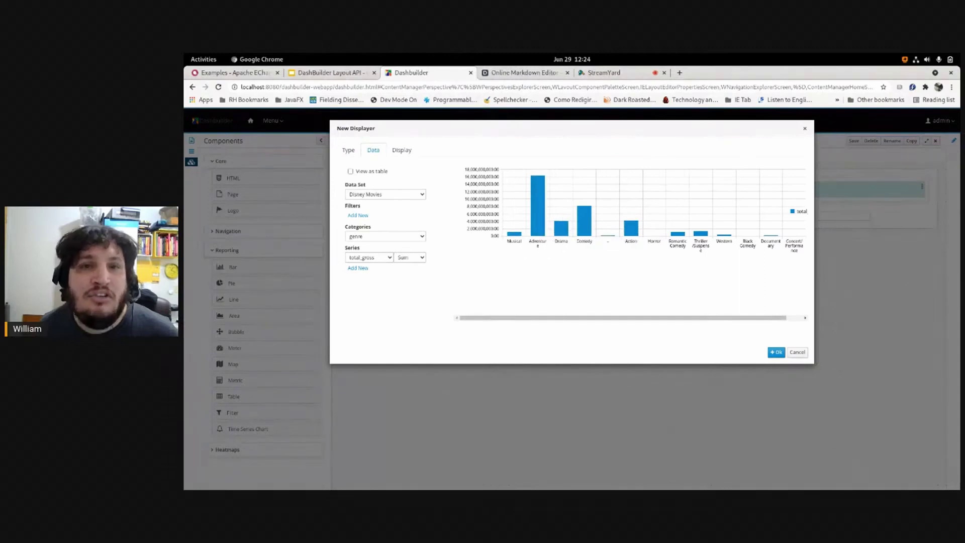
pyautogui.click(368, 257)
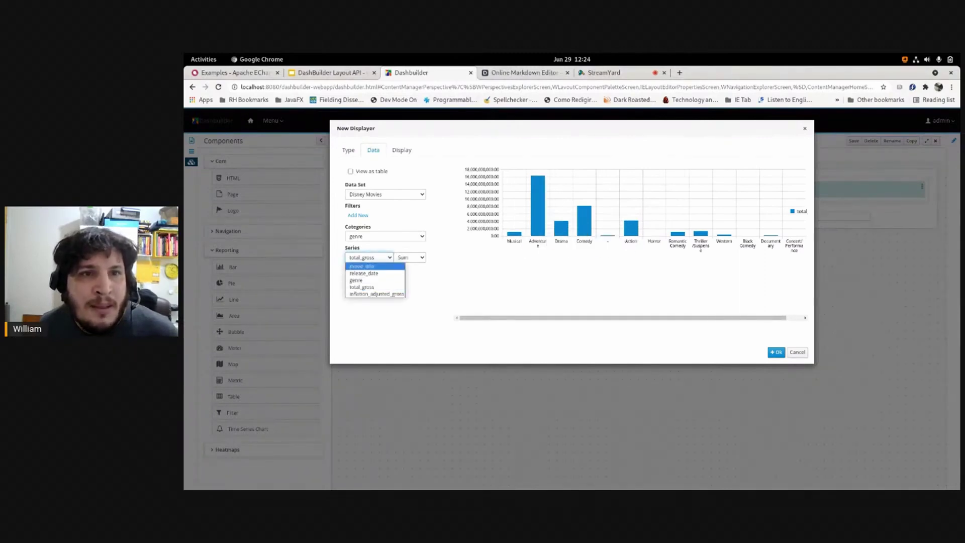
pyautogui.click(362, 266)
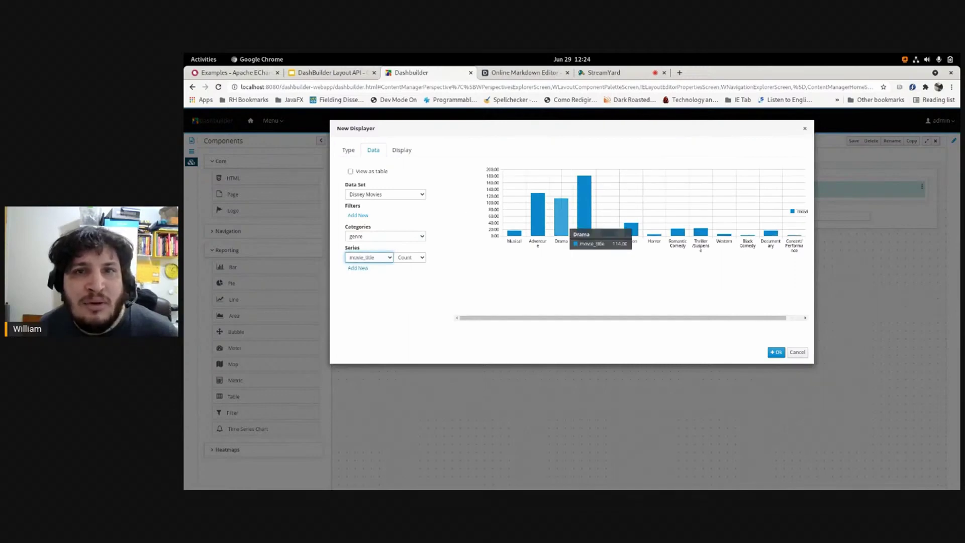
pyautogui.moveTo(586, 209)
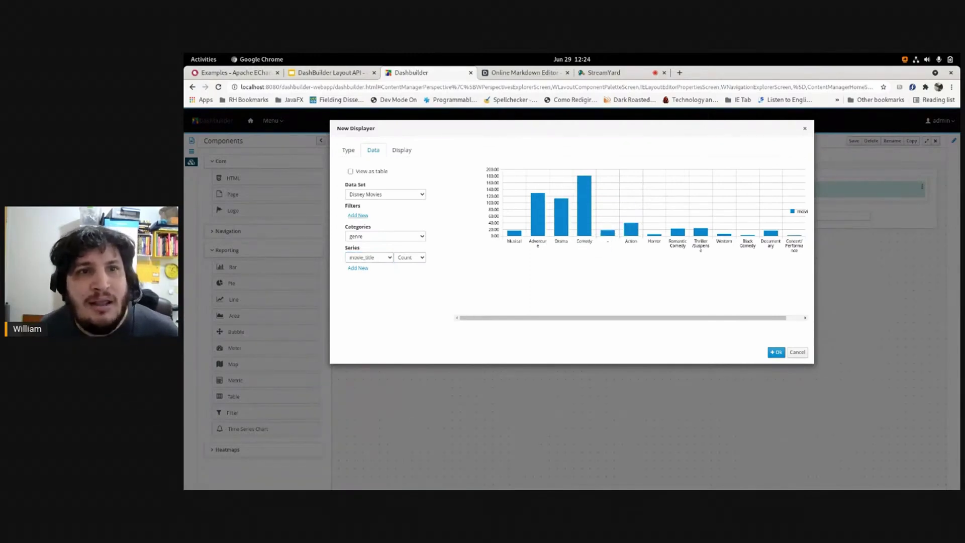
# - Add a data filter on the release_date column to the bar chart
pyautogui.click(358, 215)
pyautogui.click(364, 215)
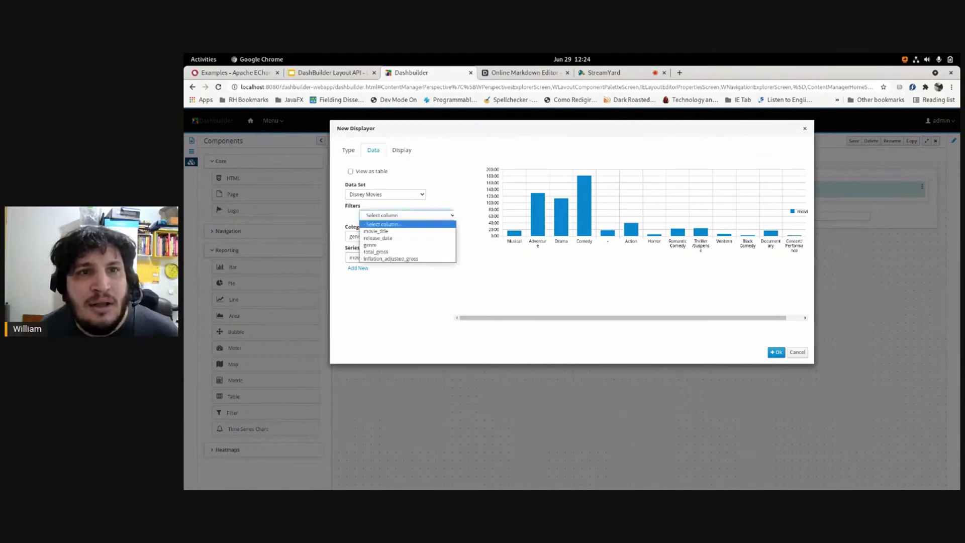
pyautogui.click(377, 238)
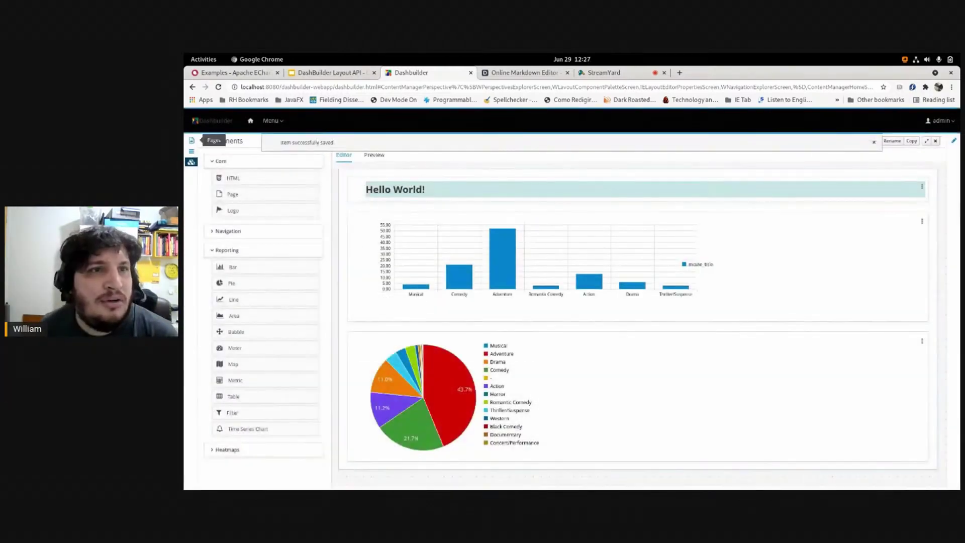
# - Open the existing Disney Movies page, collapse the component palette, and switch the page to its preview
pyautogui.click(191, 141)
pyautogui.click(232, 169)
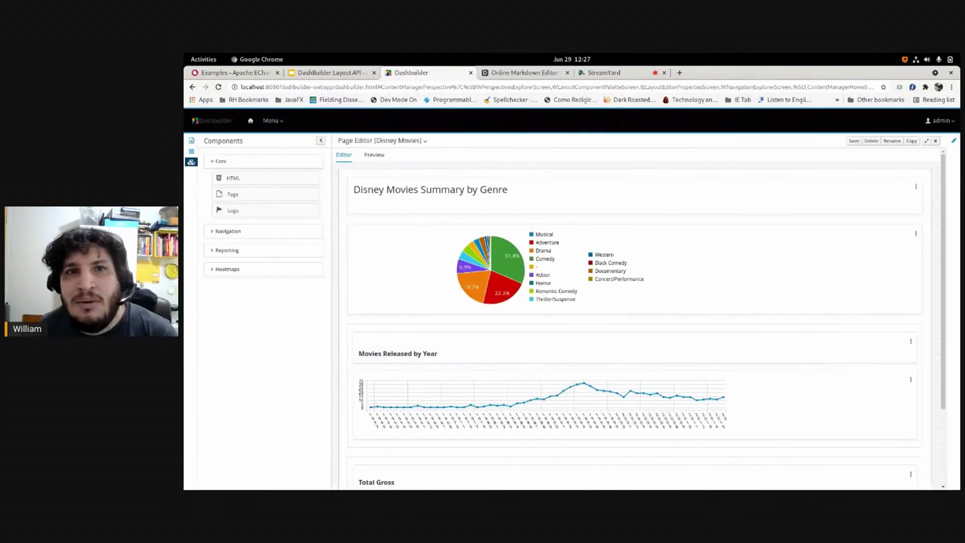
pyautogui.click(320, 140)
pyautogui.click(239, 155)
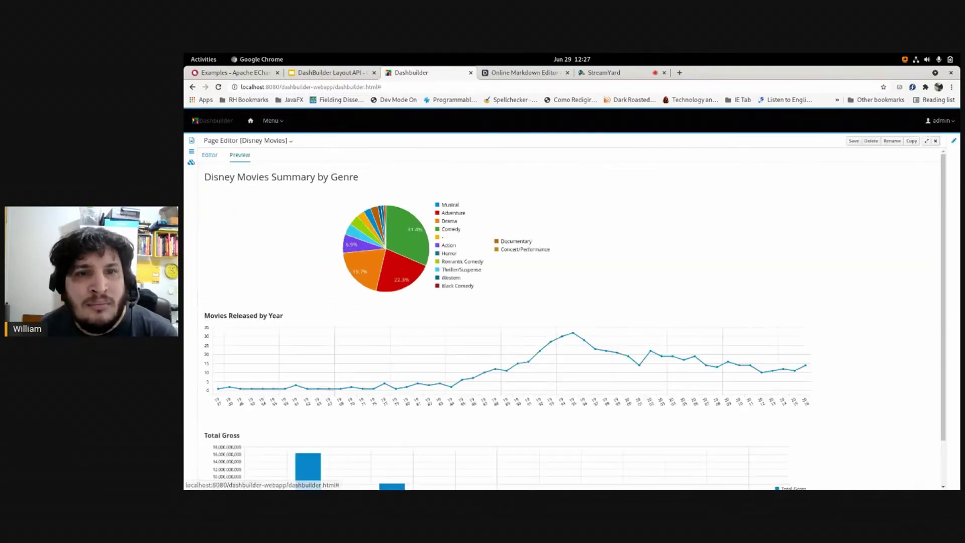
# - Look through the Disney Movies preview and examine the Comedy and Adventure slices of the genre pie chart
pyautogui.scroll(-1, 575, 321)
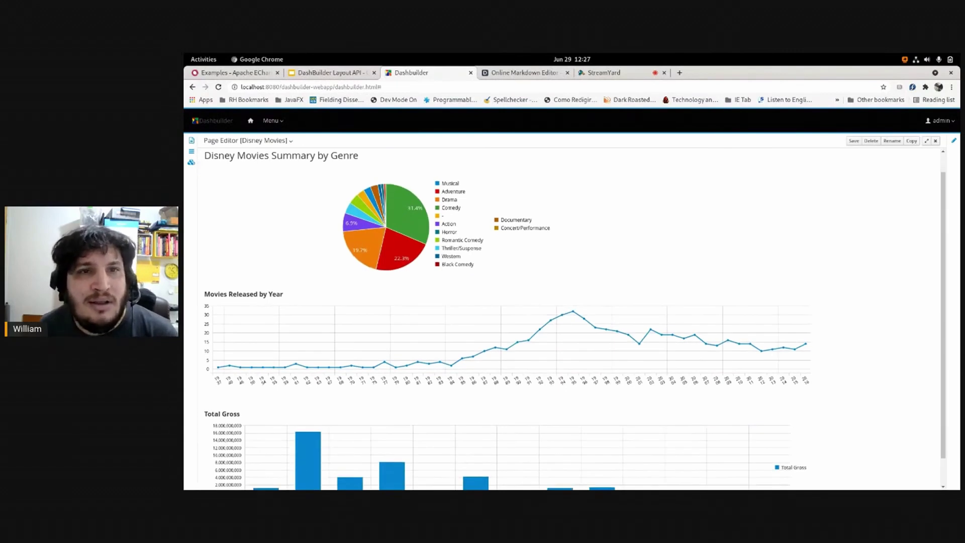
pyautogui.scroll(1, 575, 321)
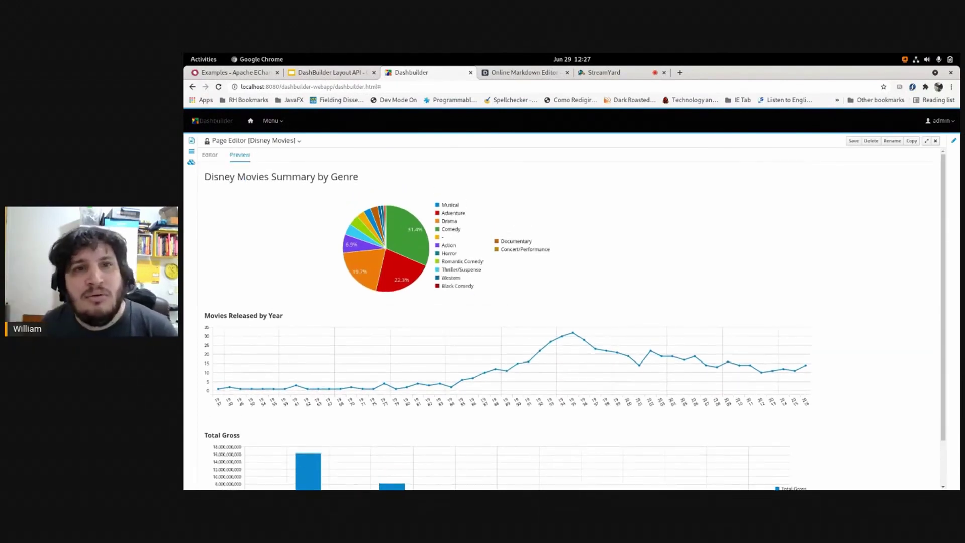
pyautogui.scroll(-1, 574, 321)
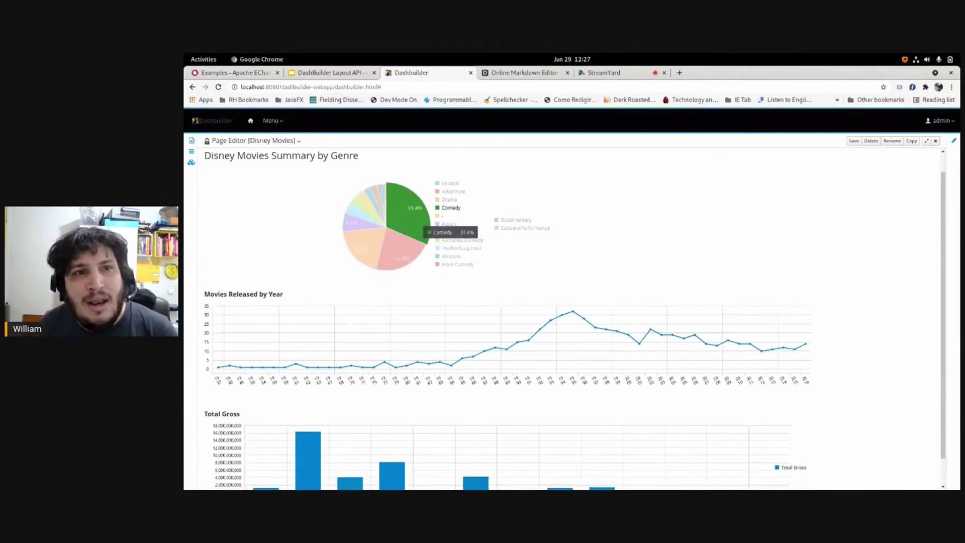
pyautogui.moveTo(392, 254)
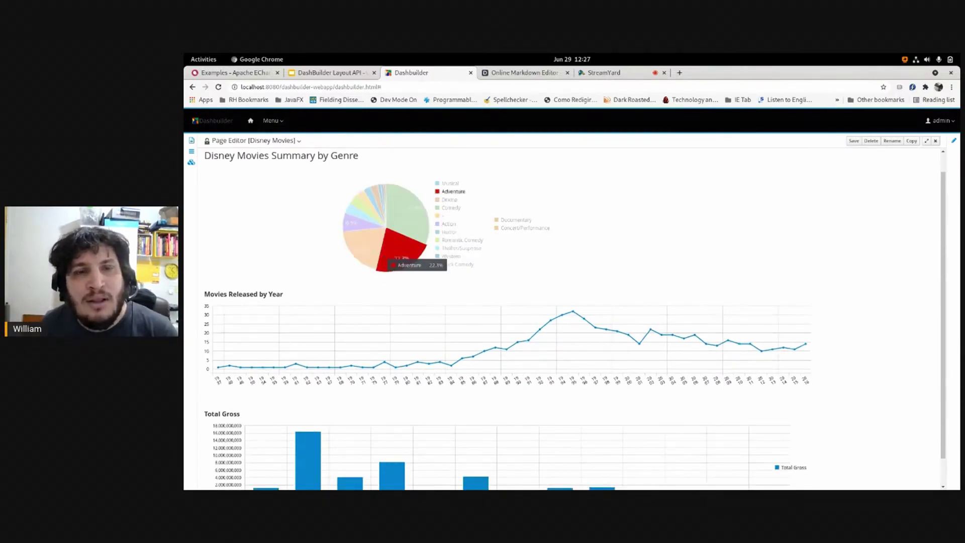
pyautogui.scroll(-1, 575, 319)
pyautogui.scroll(2, 575, 319)
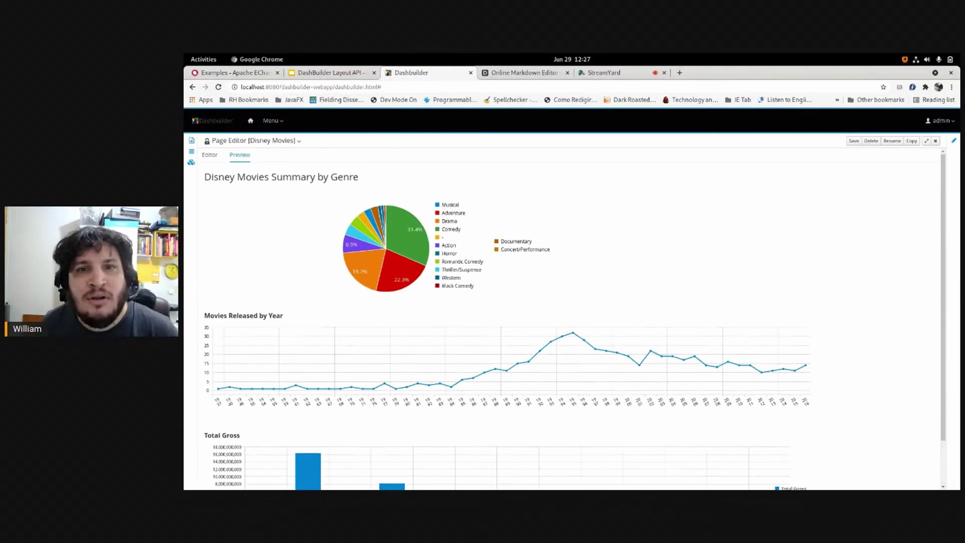
pyautogui.scroll(-2, 428, 252)
pyautogui.scroll(2, 428, 252)
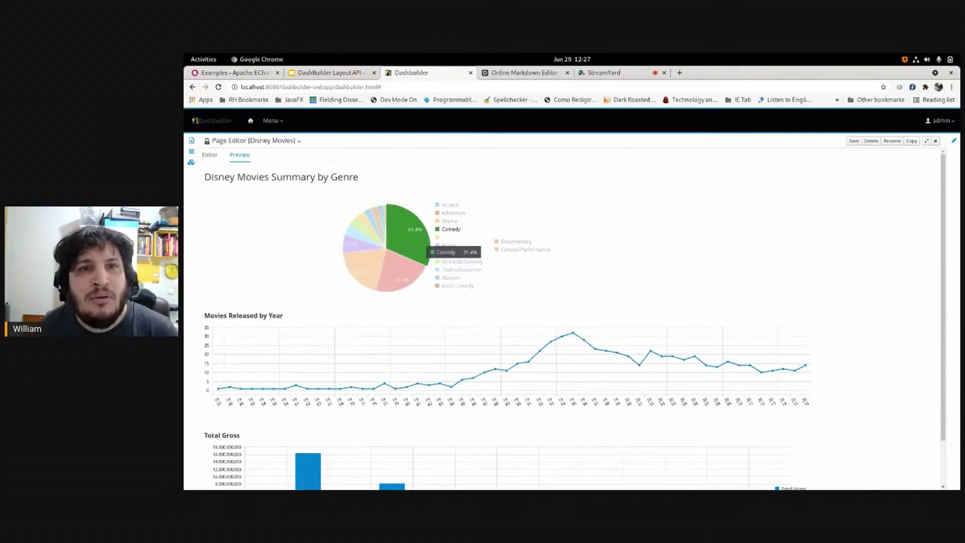
pyautogui.moveTo(408, 282)
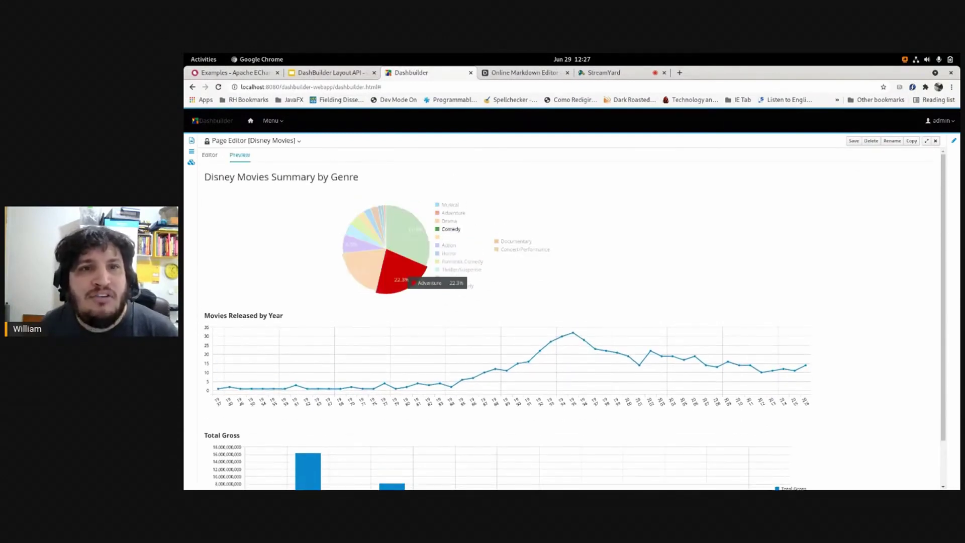
# - Examine data points in the Movies Released by Year line chart and the Adventure bar in the Total Gross chart
pyautogui.scroll(-1, 408, 282)
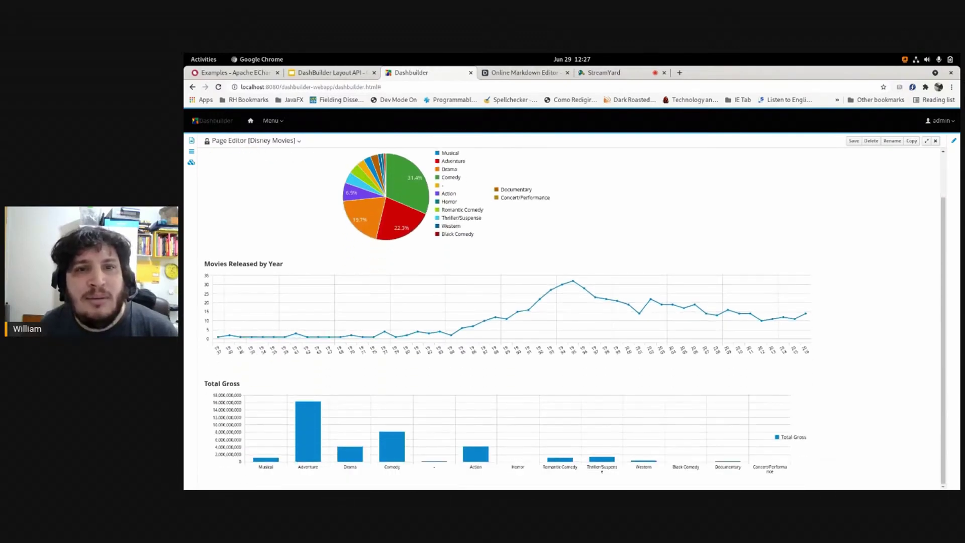
pyautogui.moveTo(573, 281)
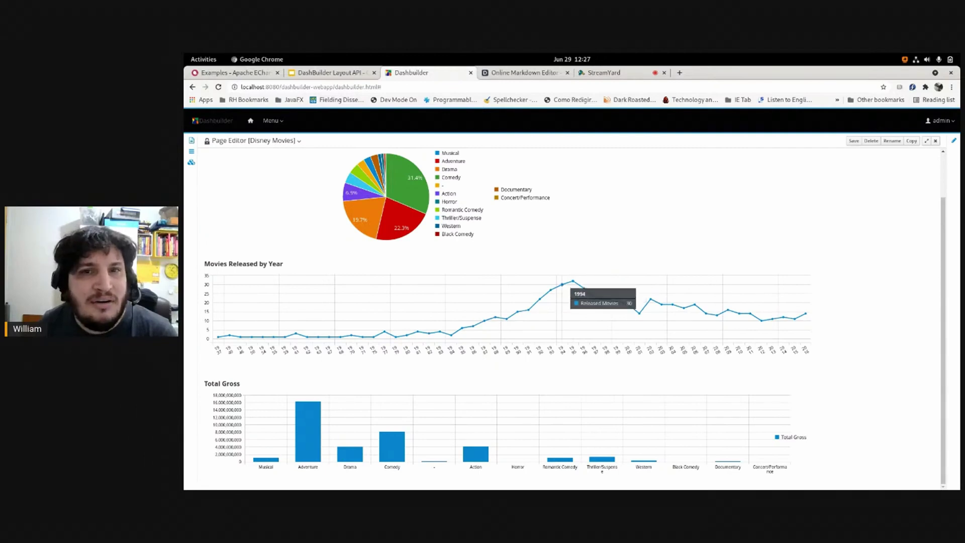
pyautogui.moveTo(485, 320)
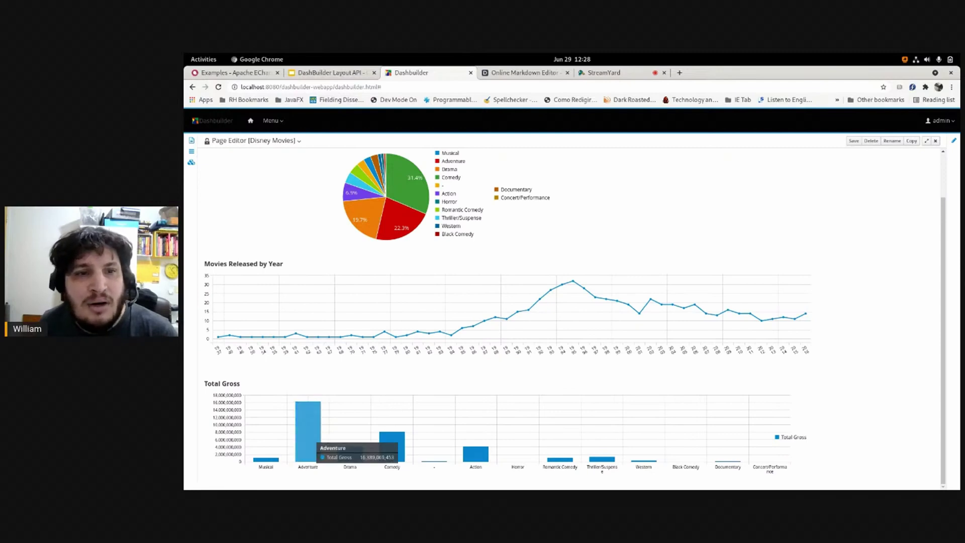
pyautogui.scroll(2, 573, 312)
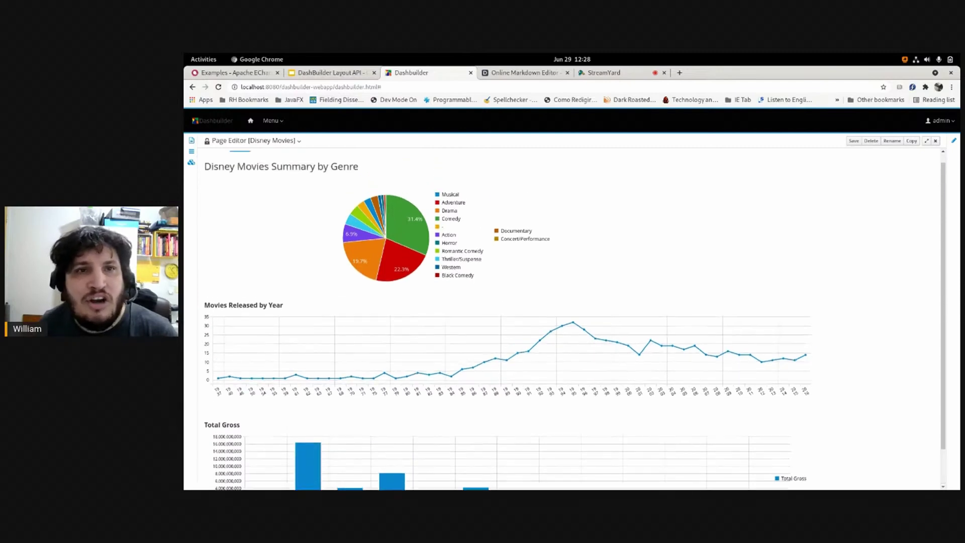